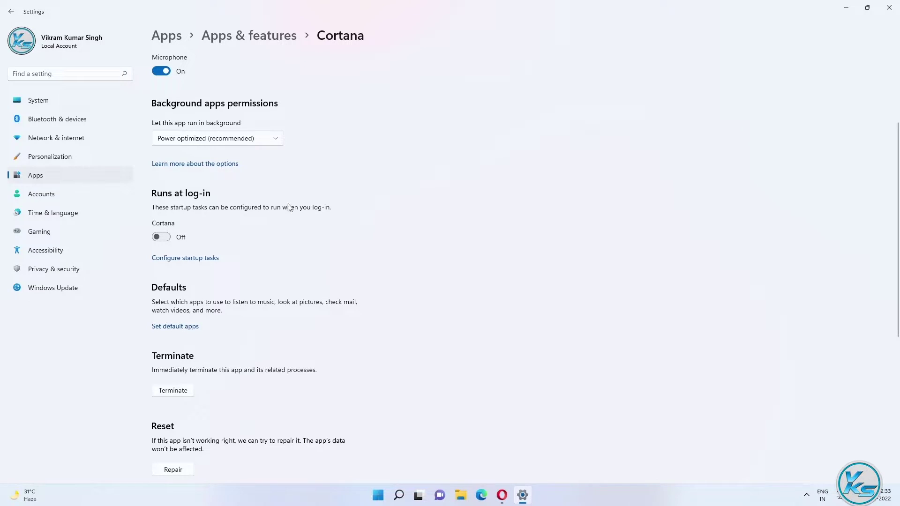
Close Settings and show the list of startup apps in Task Manager.
{"action": "left_click", "coordinate": [890, 7]}
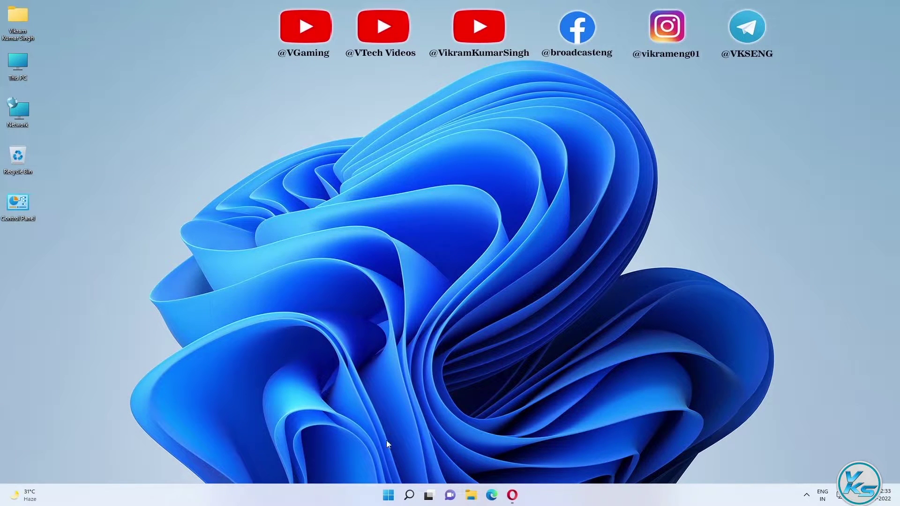
{"action": "right_click", "coordinate": [388, 494]}
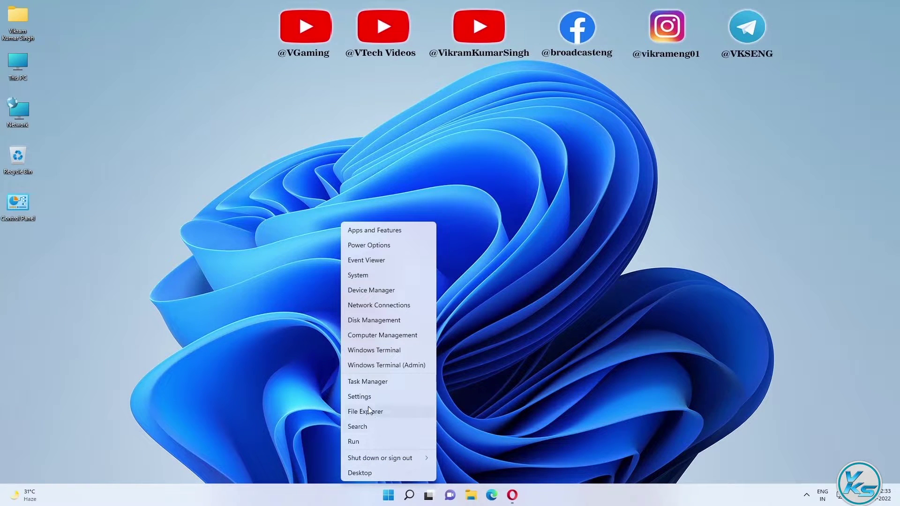
{"action": "left_click", "coordinate": [372, 383]}
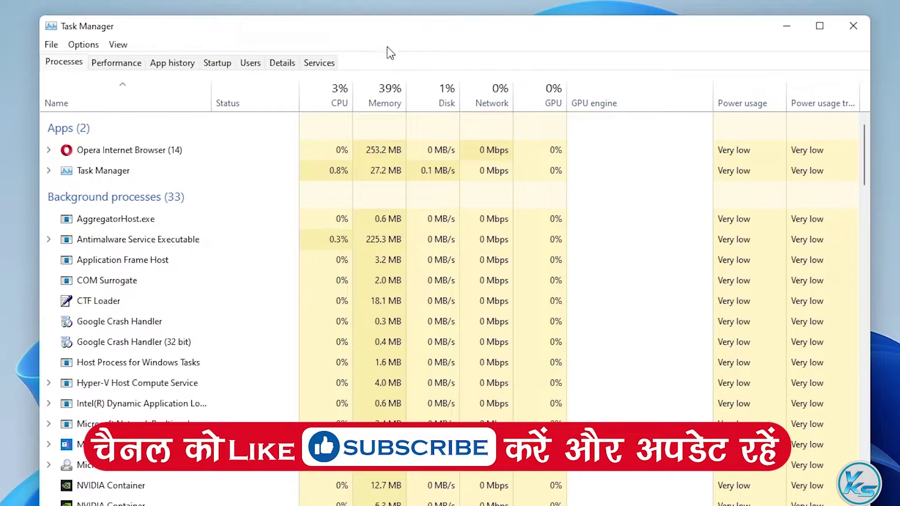
{"action": "left_click", "coordinate": [214, 66]}
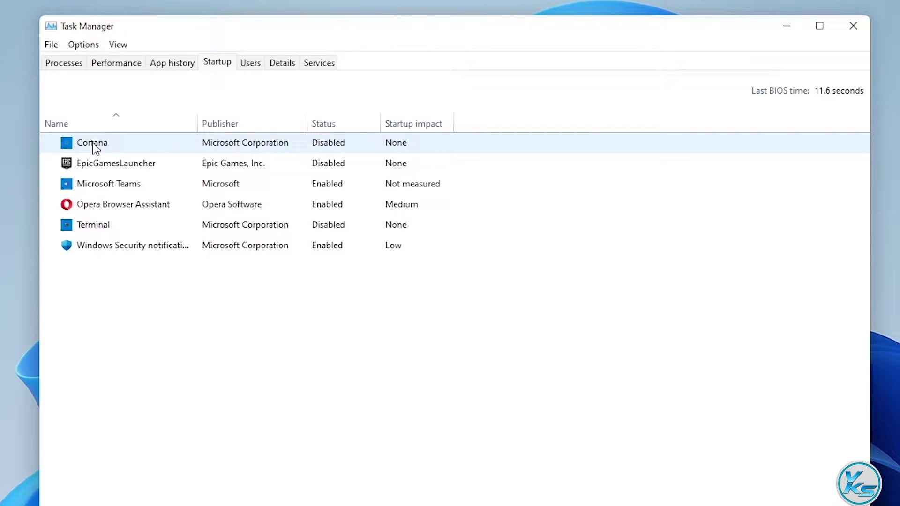
Check Cortana's startup status and its available startup action, leaving it as is, and close Task Manager.
{"action": "left_click", "coordinate": [95, 146]}
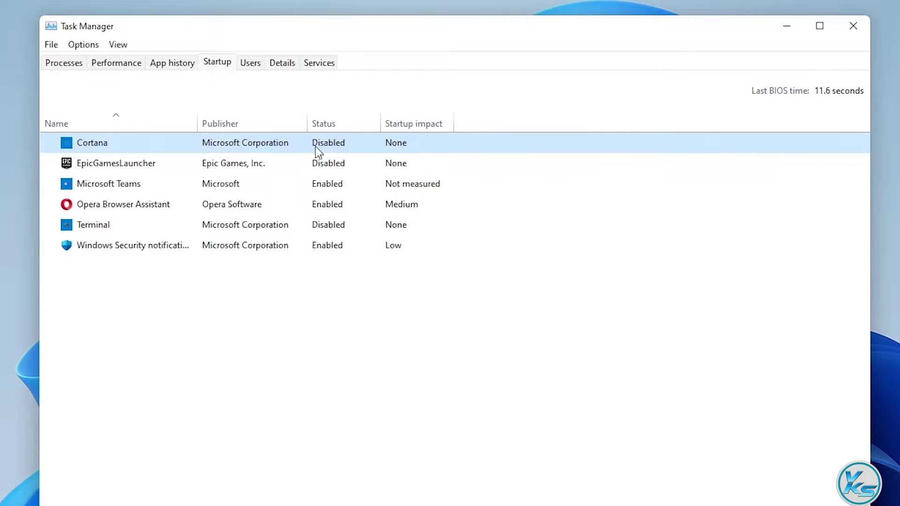
{"action": "right_click", "coordinate": [125, 144]}
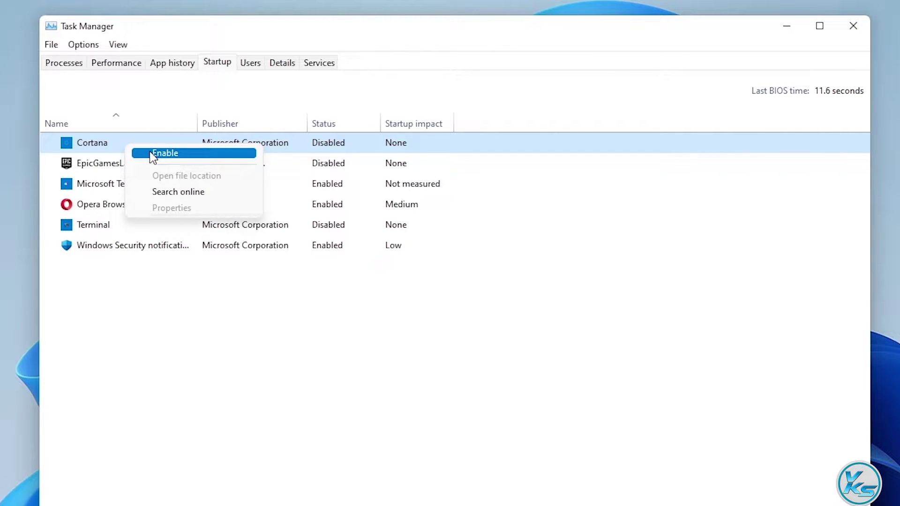
{"action": "left_click", "coordinate": [662, 119]}
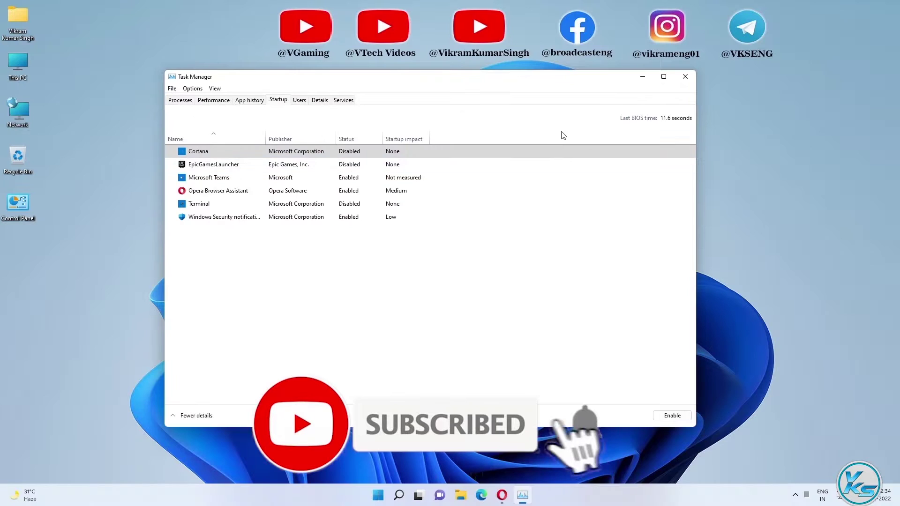
{"action": "left_click", "coordinate": [685, 77]}
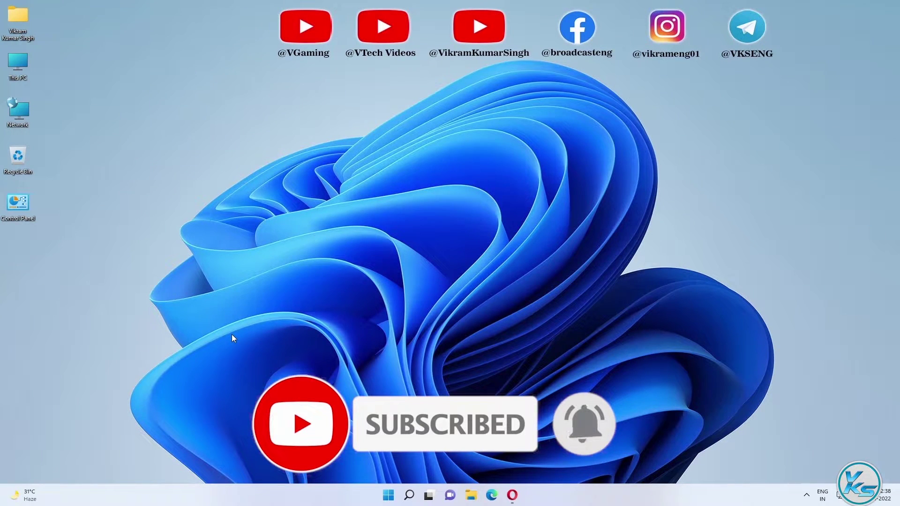
Search Windows for Registry Editor and run it as administrator, allowing it to make changes to the device.
{"action": "left_click", "coordinate": [409, 495]}
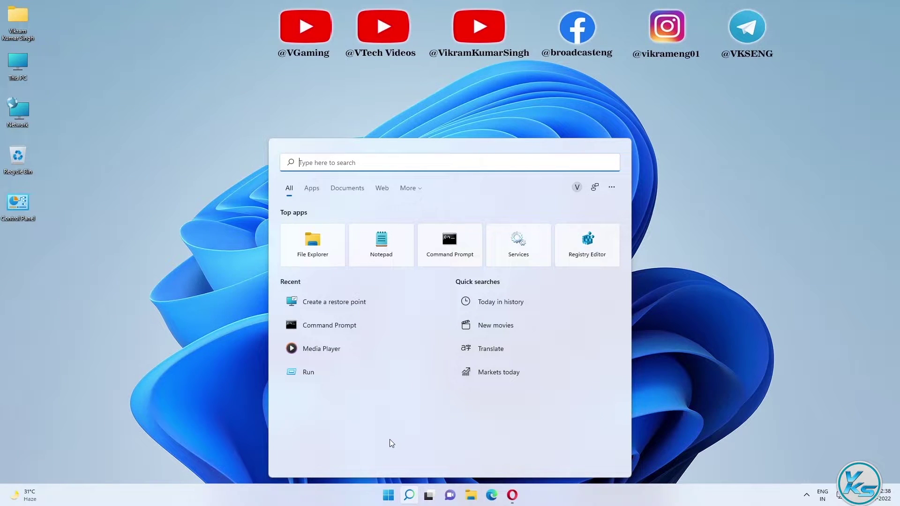
{"action": "type", "text": "re"}
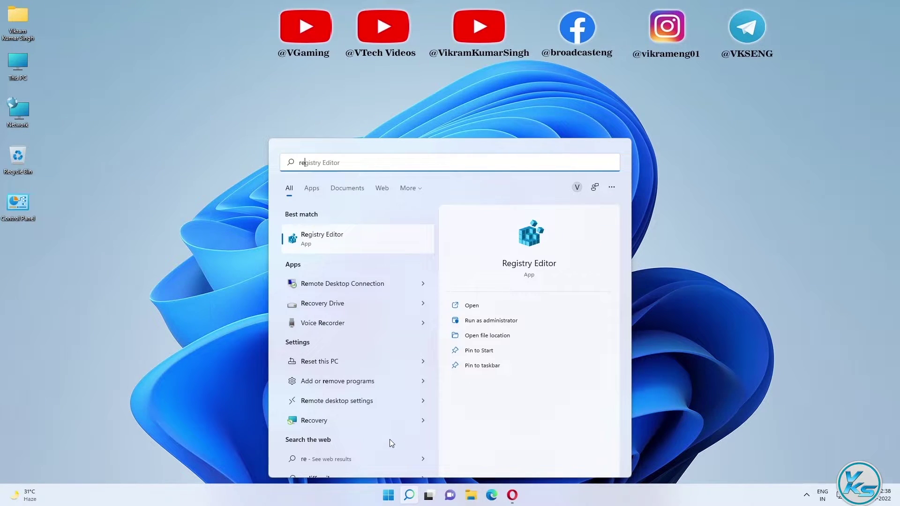
{"action": "right_click", "coordinate": [323, 238]}
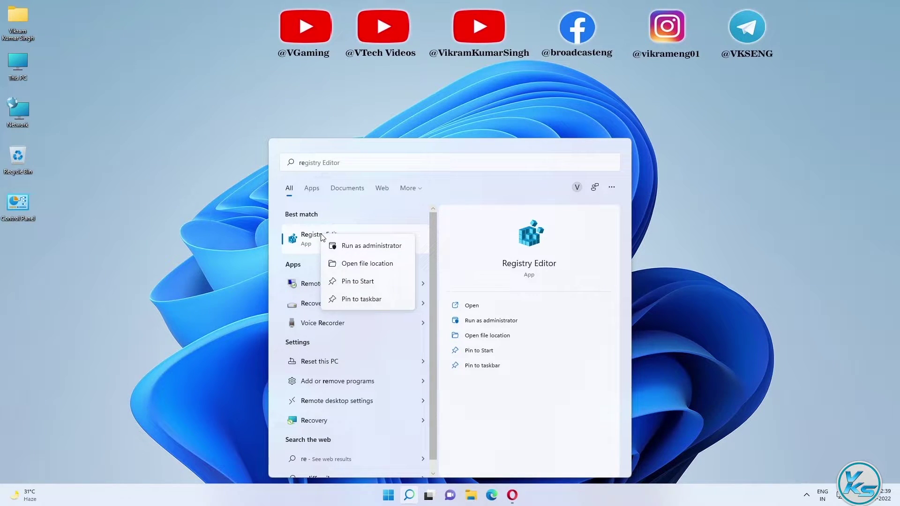
{"action": "left_click", "coordinate": [354, 247]}
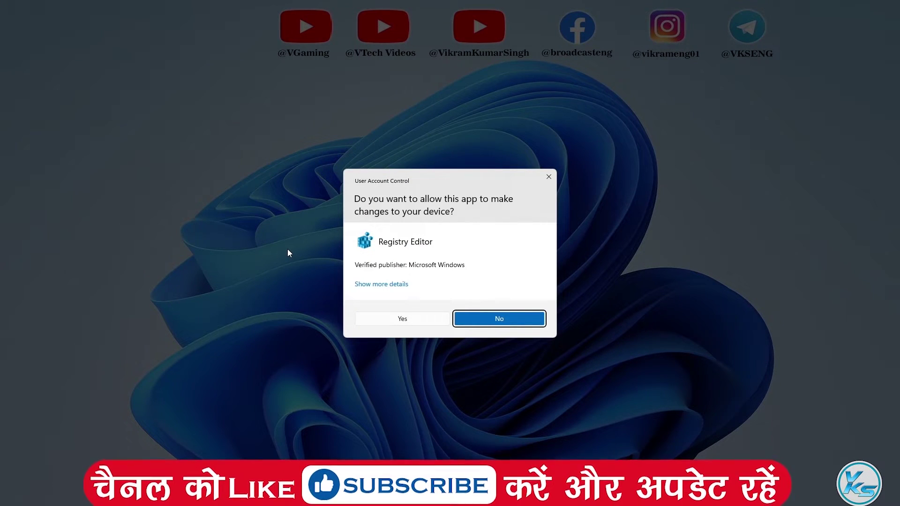
{"action": "left_click", "coordinate": [396, 320]}
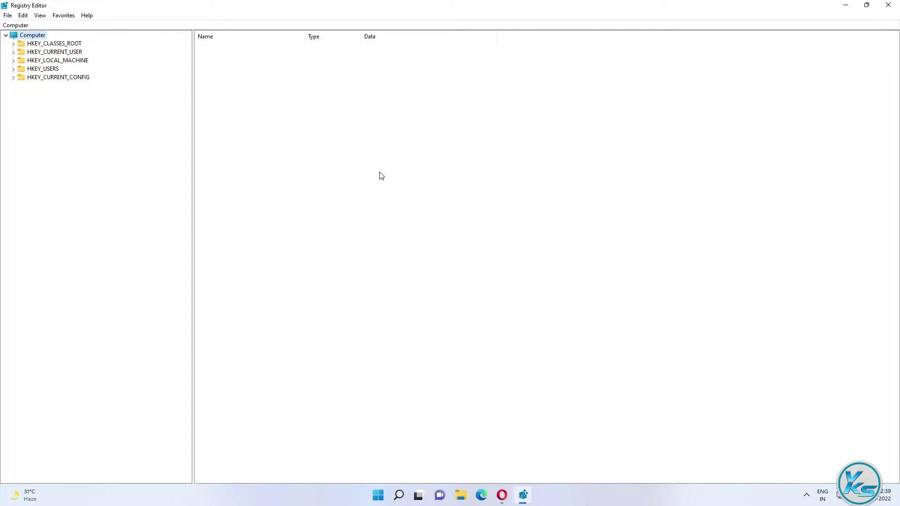
Review the settings for exporting the registry as a backup and close the dialog without saving.
{"action": "left_click", "coordinate": [7, 17]}
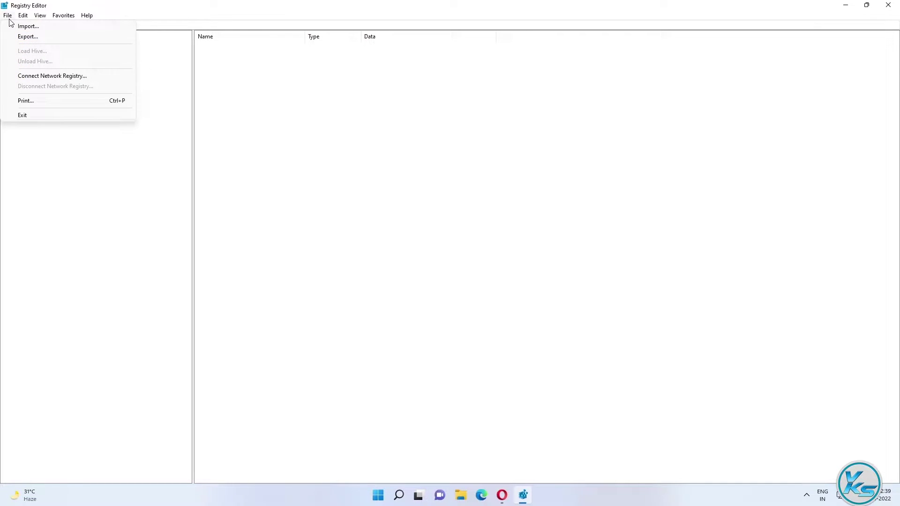
{"action": "left_click", "coordinate": [16, 38]}
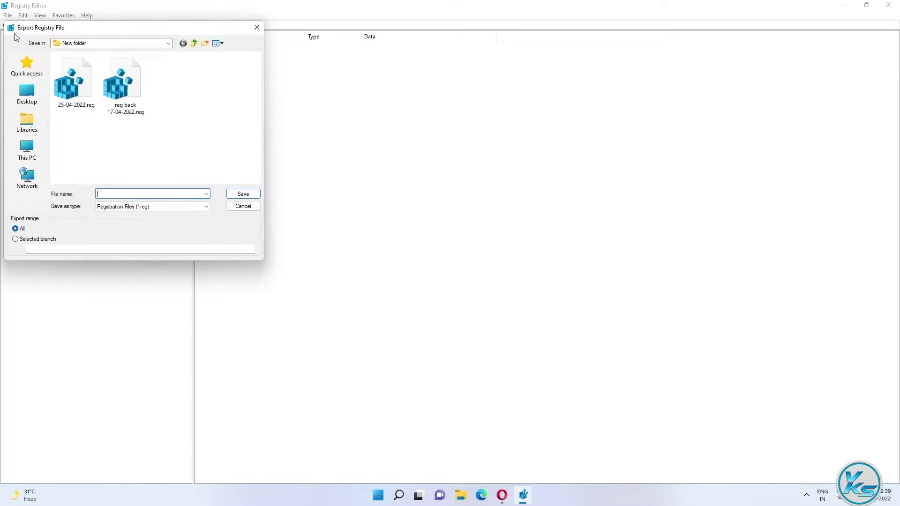
{"action": "left_click_drag", "start_coordinate": [69, 31], "coordinate": [312, 57]}
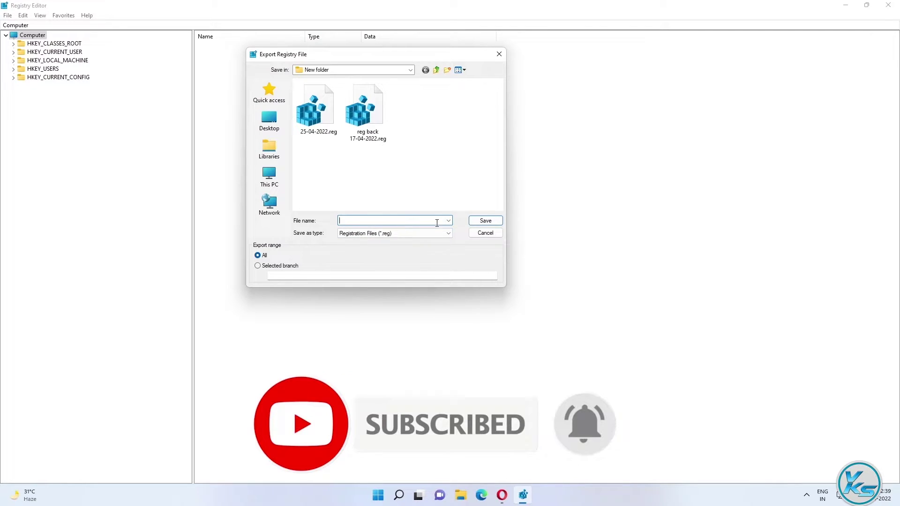
{"action": "left_click", "coordinate": [486, 238]}
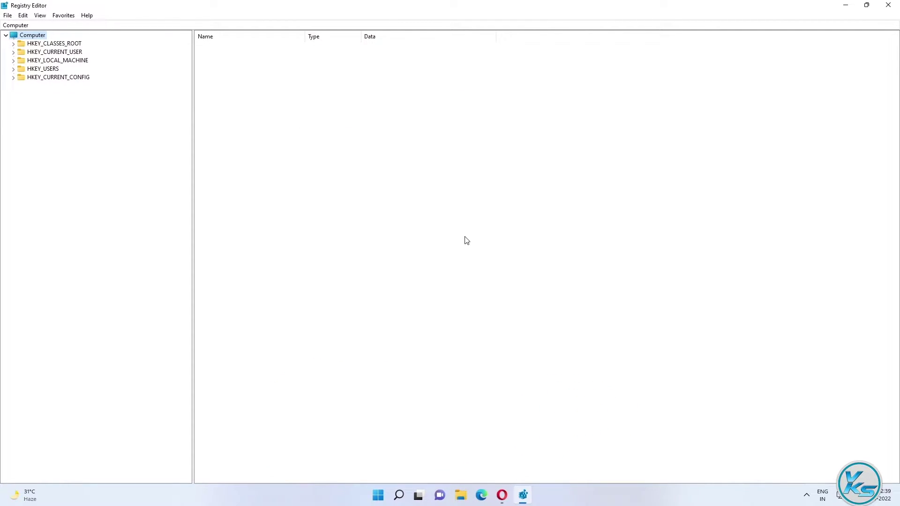
Look at the dialog for importing a registry backup file and close it without importing.
{"action": "left_click", "coordinate": [7, 15]}
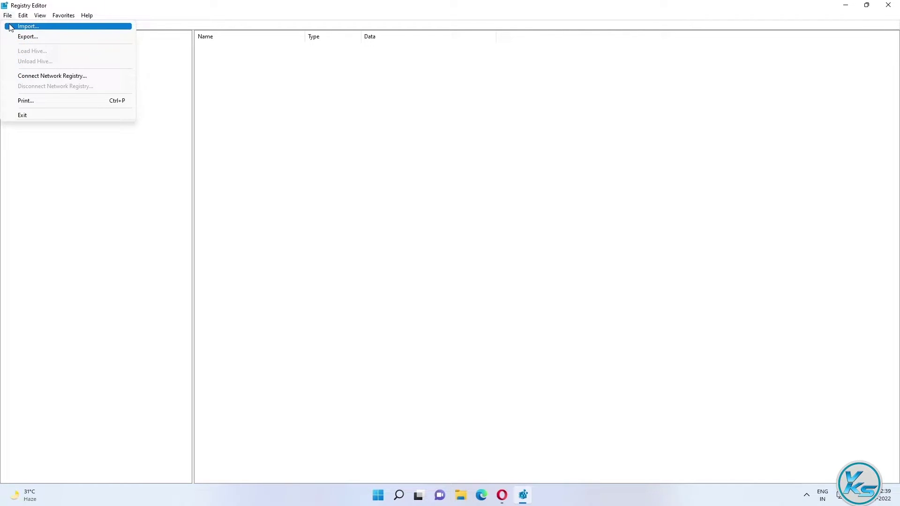
{"action": "left_click", "coordinate": [27, 26]}
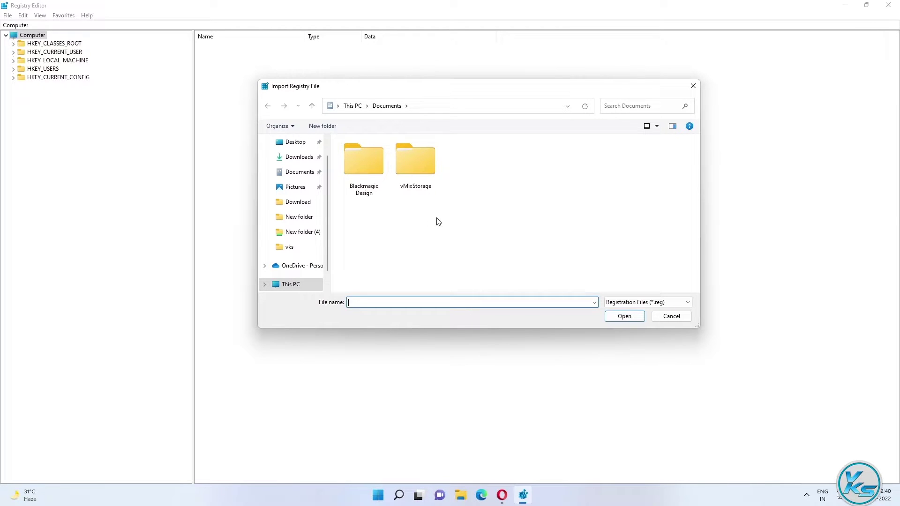
{"action": "left_click", "coordinate": [662, 320]}
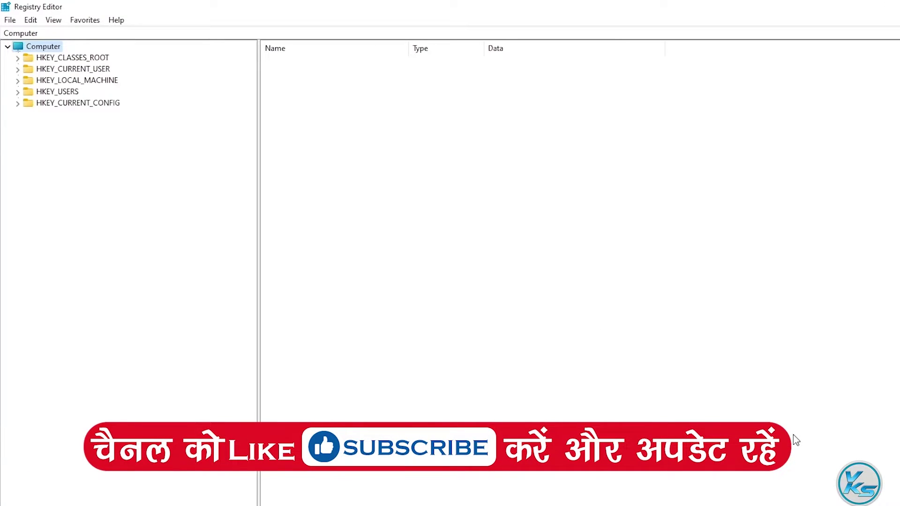
Expand the registry tree to HKEY_LOCAL_MACHINE\SOFTWARE\Policies\Microsoft\Windows.
{"action": "double_click", "coordinate": [85, 84]}
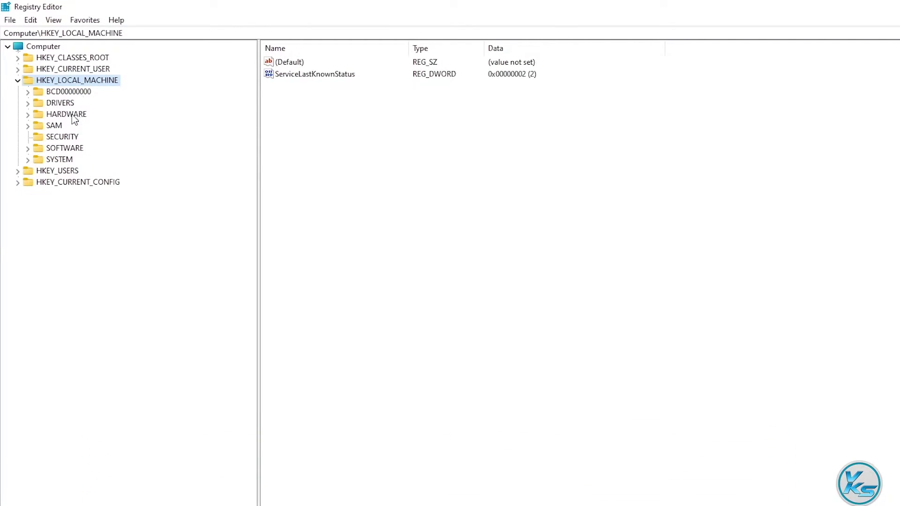
{"action": "double_click", "coordinate": [66, 148]}
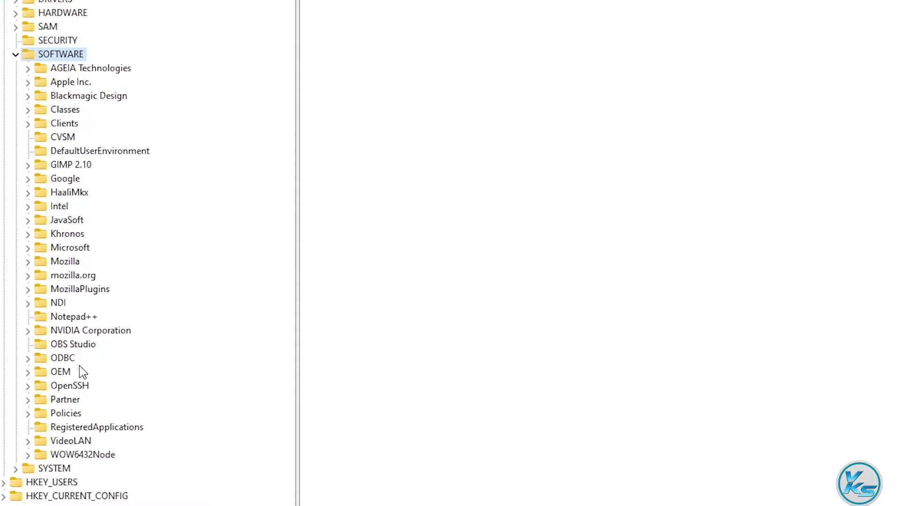
{"action": "double_click", "coordinate": [70, 415]}
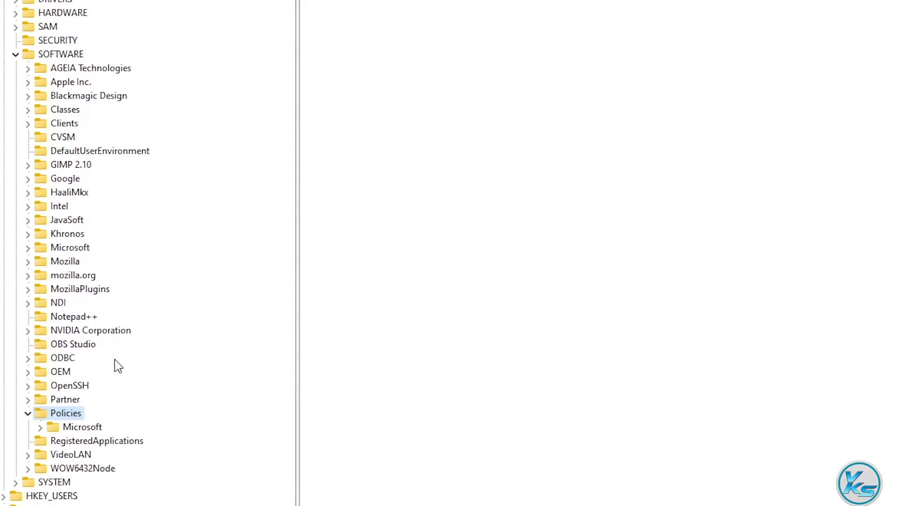
{"action": "double_click", "coordinate": [81, 428]}
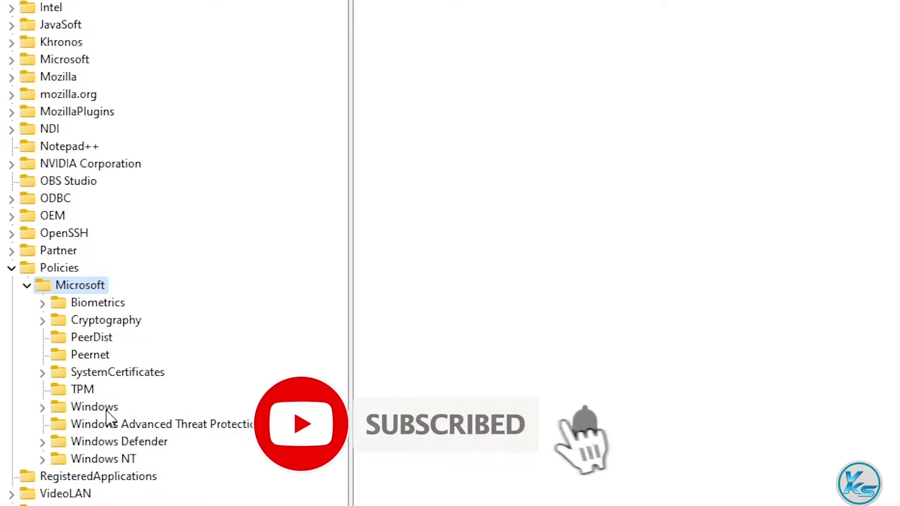
{"action": "left_click", "coordinate": [99, 410]}
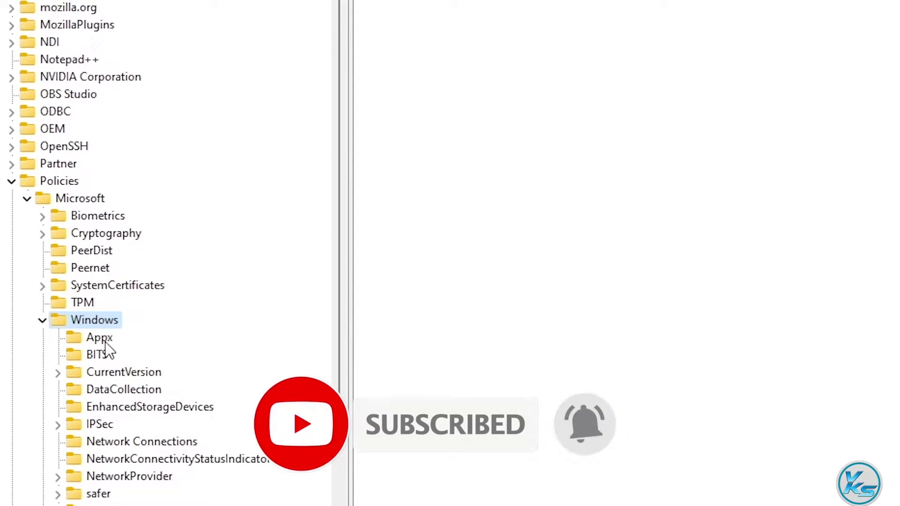
Create a new key named "Windows Search" under the Policies\Microsoft\Windows key.
{"action": "scroll", "coordinate": [106, 323], "scroll_direction": "down", "scroll_amount": 3}
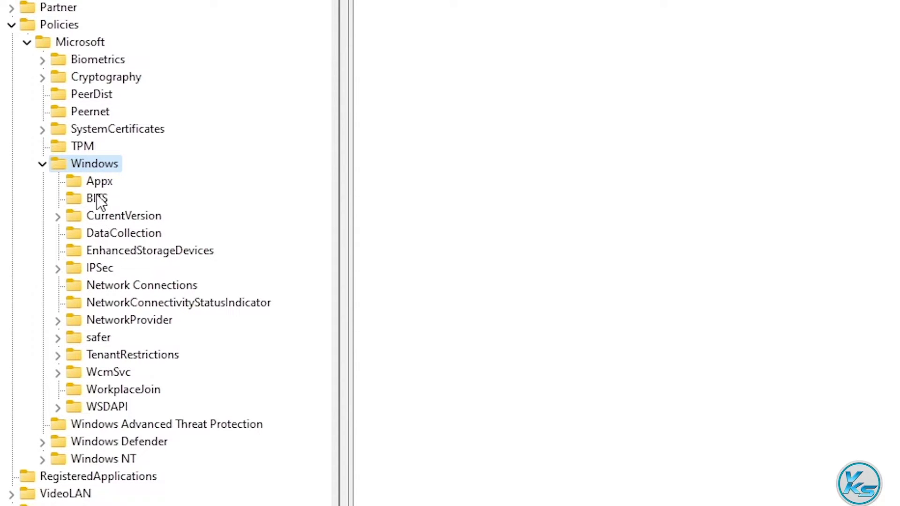
{"action": "right_click", "coordinate": [96, 166]}
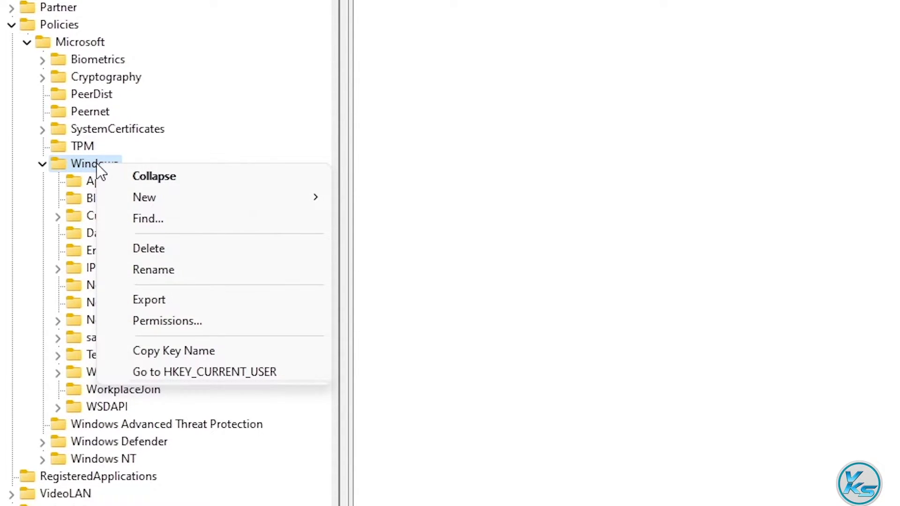
{"action": "mouse_move", "coordinate": [175, 201]}
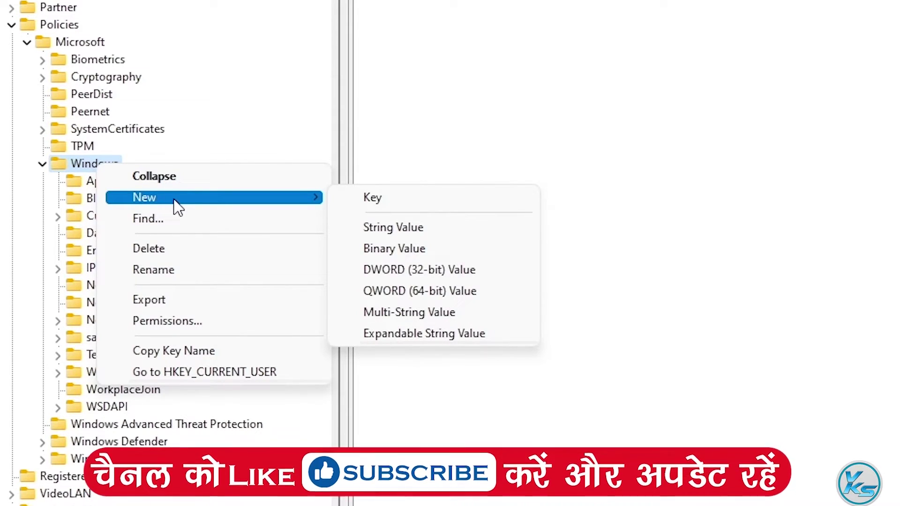
{"action": "left_click", "coordinate": [372, 198]}
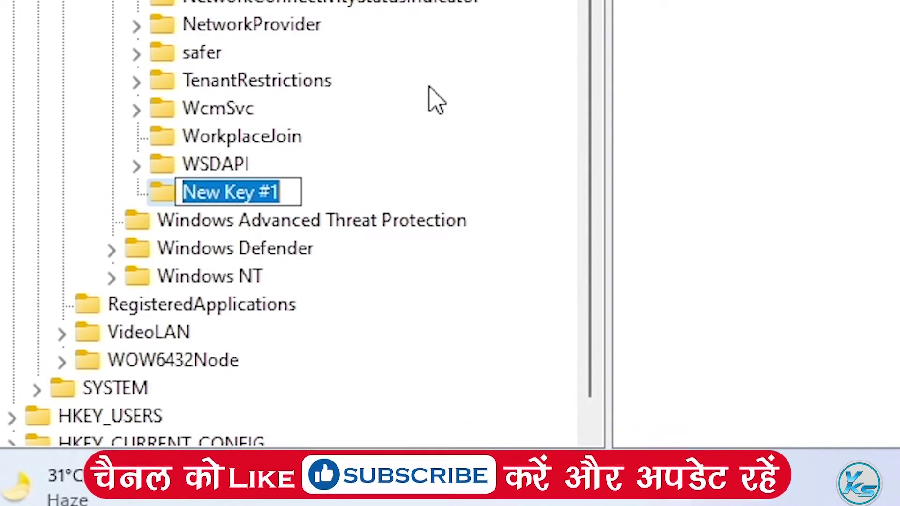
{"action": "type", "text": "Win"}
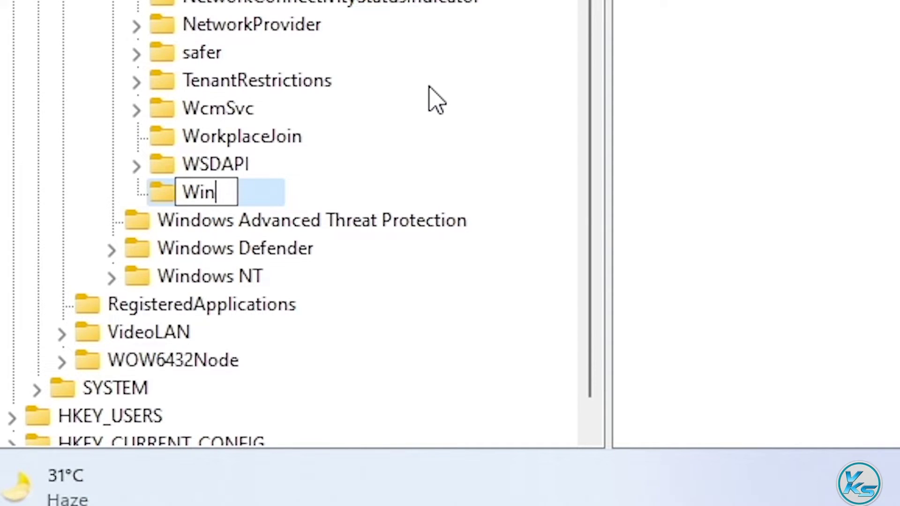
{"action": "type", "text": "dows Search"}
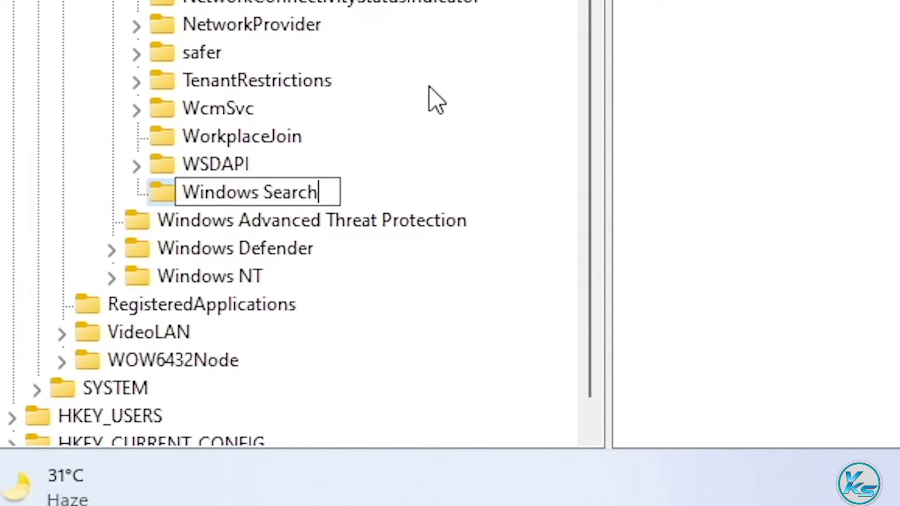
{"action": "key", "text": "Return"}
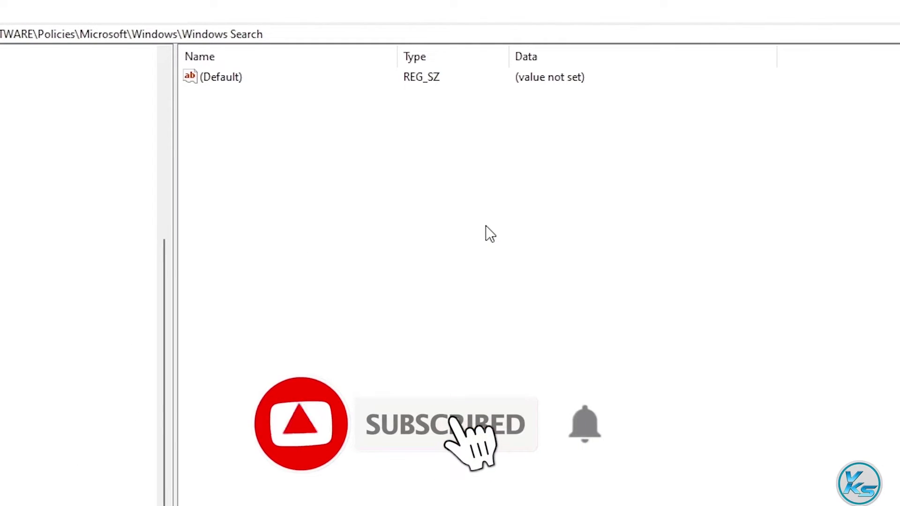
Create a DWORD (32-bit) value named "AllowCortana" in the Windows Search key.
{"action": "right_click", "coordinate": [486, 226]}
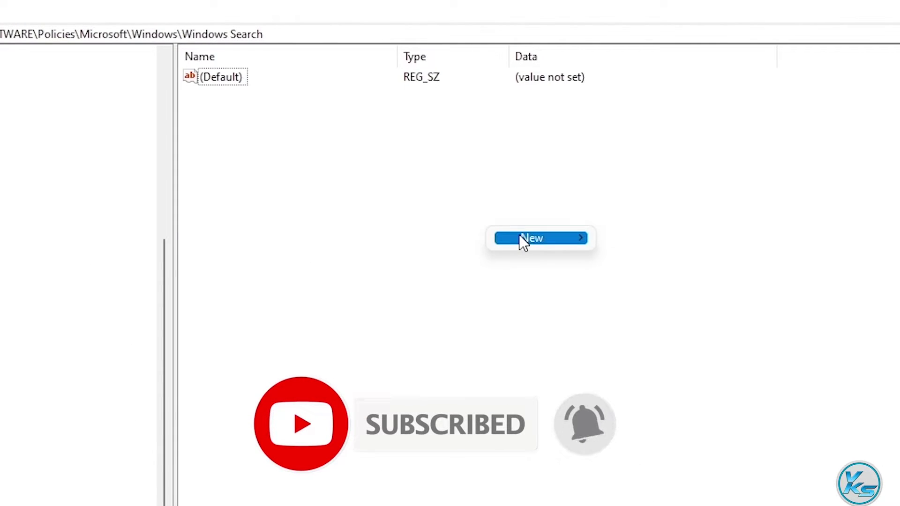
{"action": "mouse_move", "coordinate": [520, 234]}
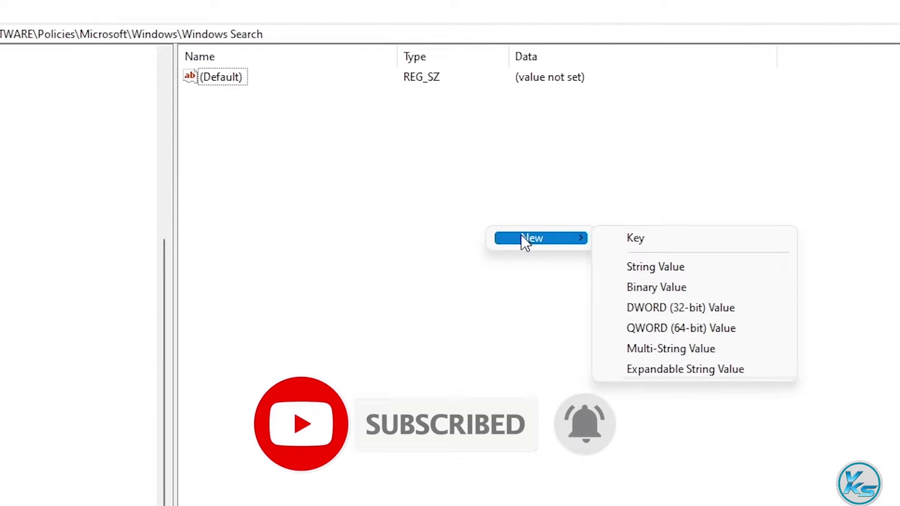
{"action": "left_click", "coordinate": [665, 311]}
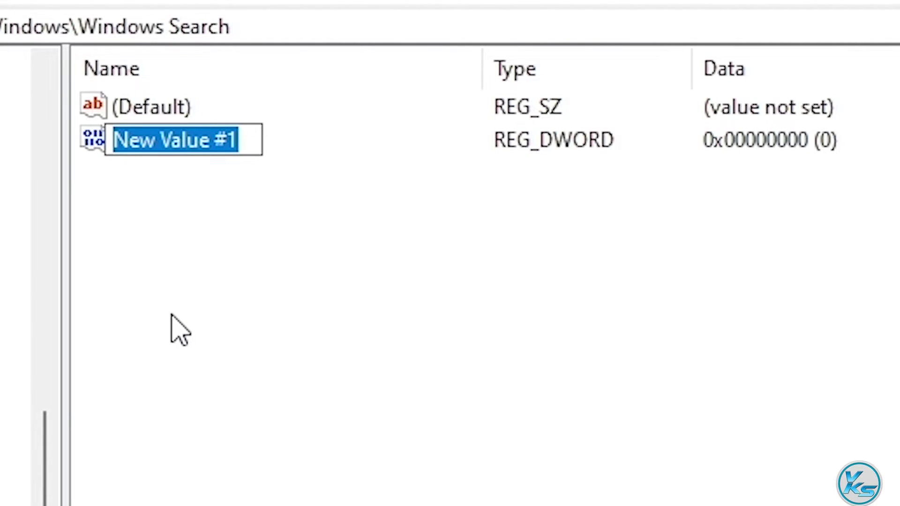
{"action": "type", "text": "Al"}
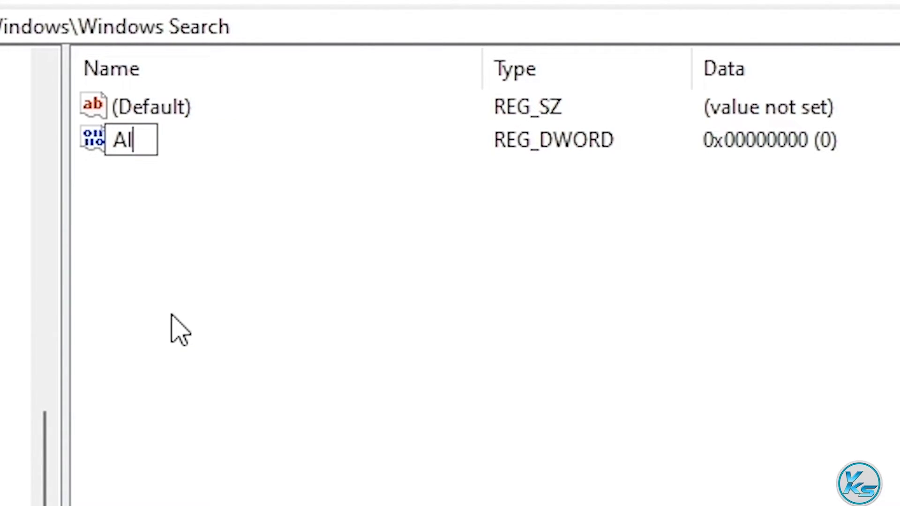
{"action": "type", "text": "lowCortana"}
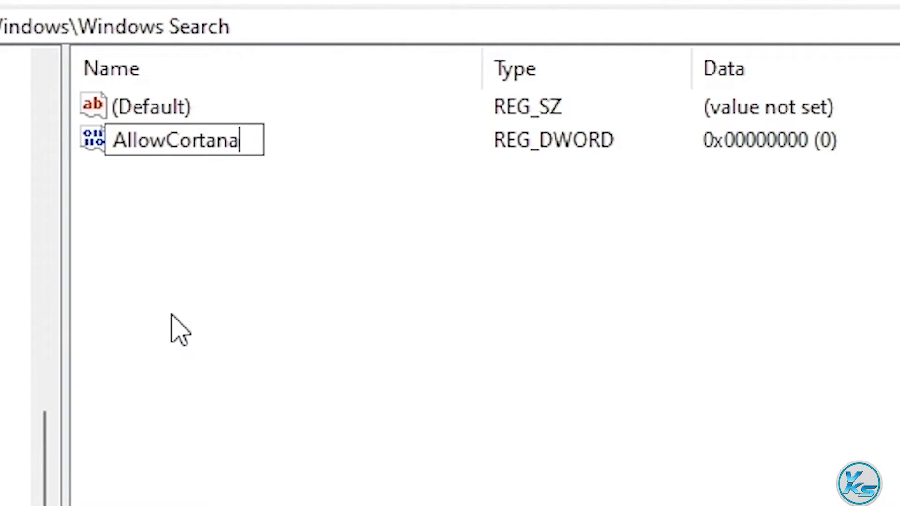
{"action": "key", "text": "Return"}
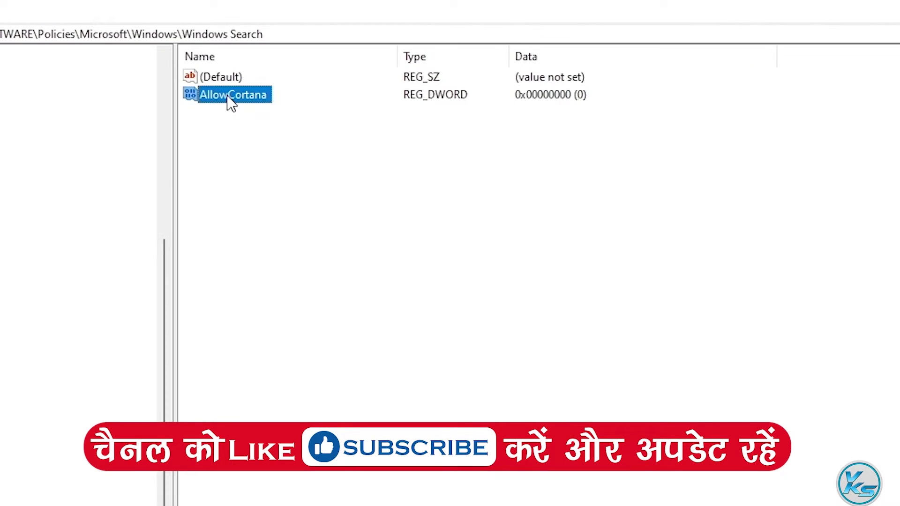
Open the AllowCortana value, accept its value data of 0 in hexadecimal, and close the Registry Editor.
{"action": "double_click", "coordinate": [233, 96]}
{"action": "left_click_drag", "start_coordinate": [28, 77], "coordinate": [454, 145]}
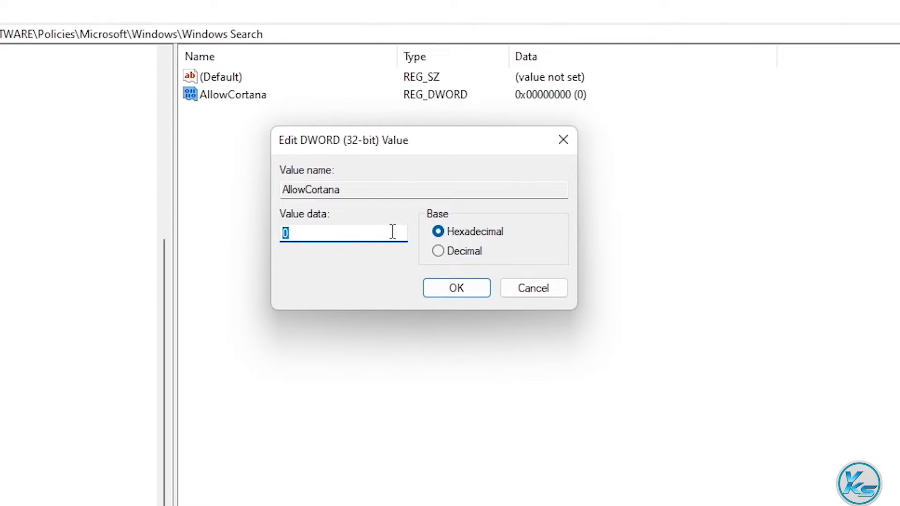
{"action": "left_click", "coordinate": [440, 292]}
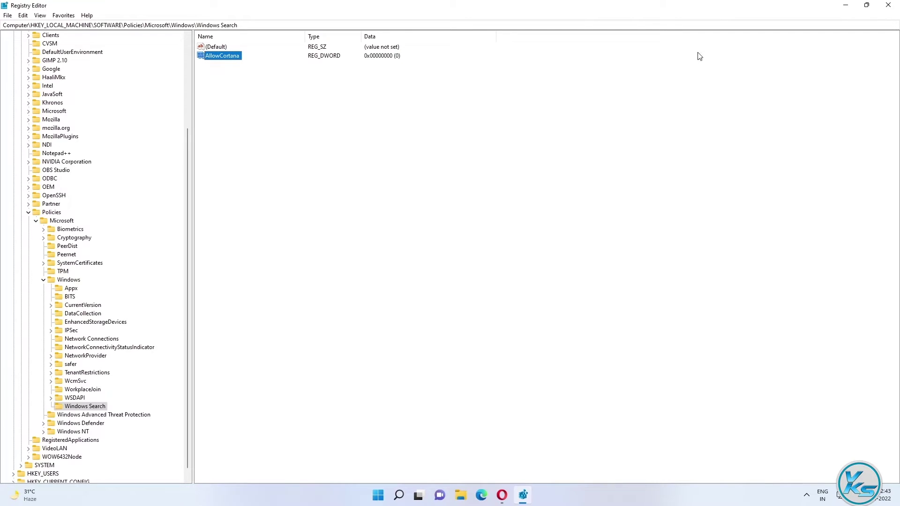
{"action": "left_click", "coordinate": [887, 6]}
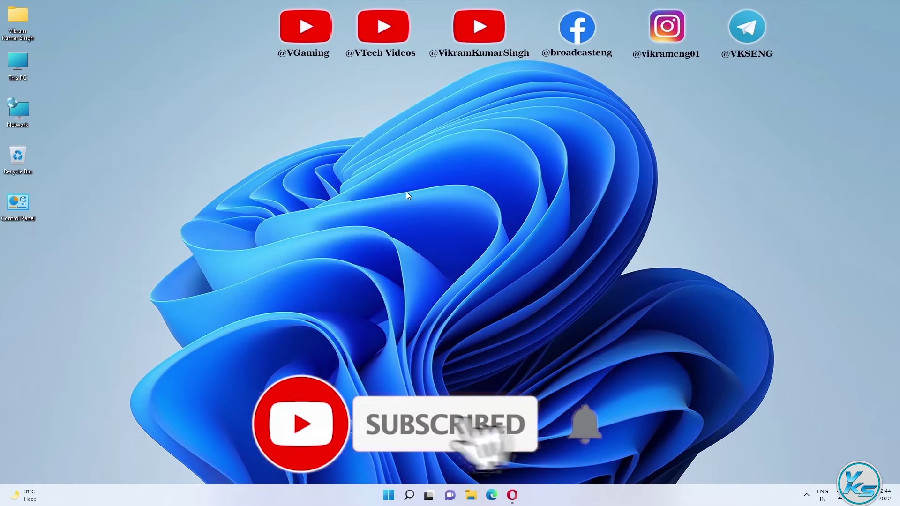
Search Windows for "gpedi", open the Local Group Policy Editor maximized, and widen its tree pane.
{"action": "left_click", "coordinate": [409, 496]}
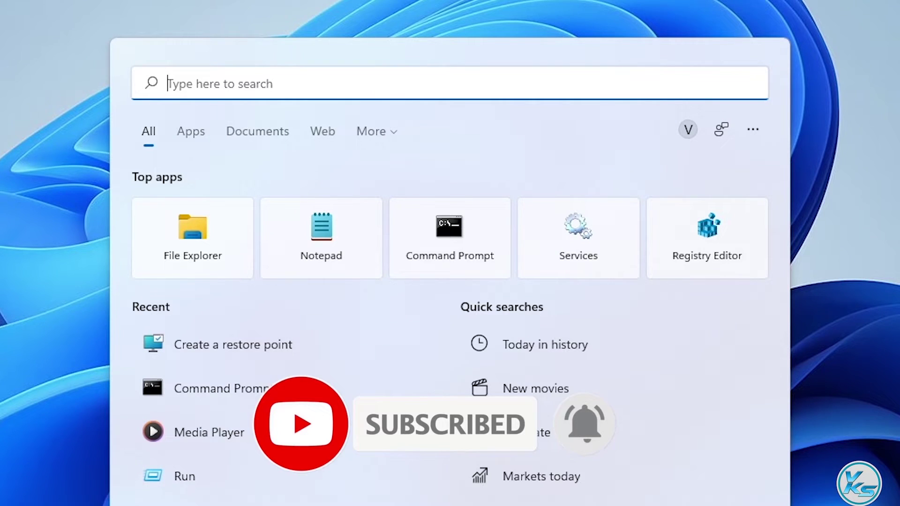
{"action": "type", "text": "gpe"}
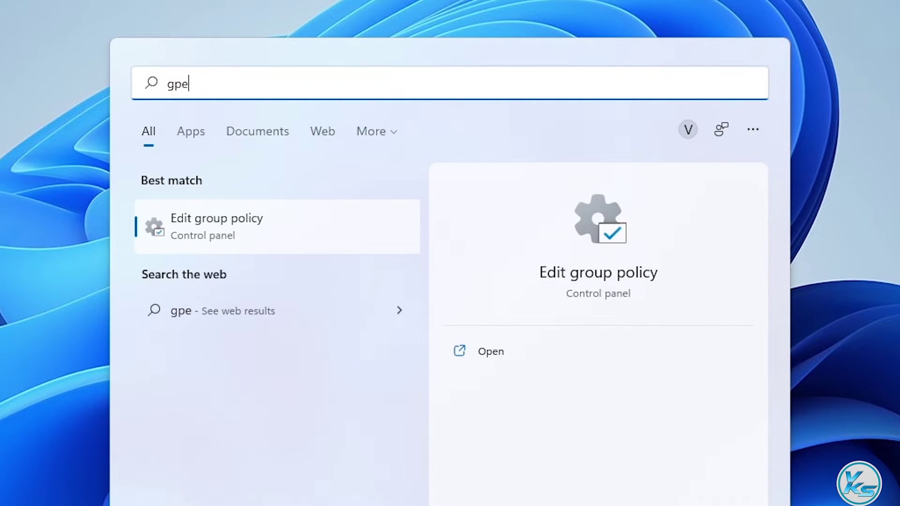
{"action": "type", "text": "di"}
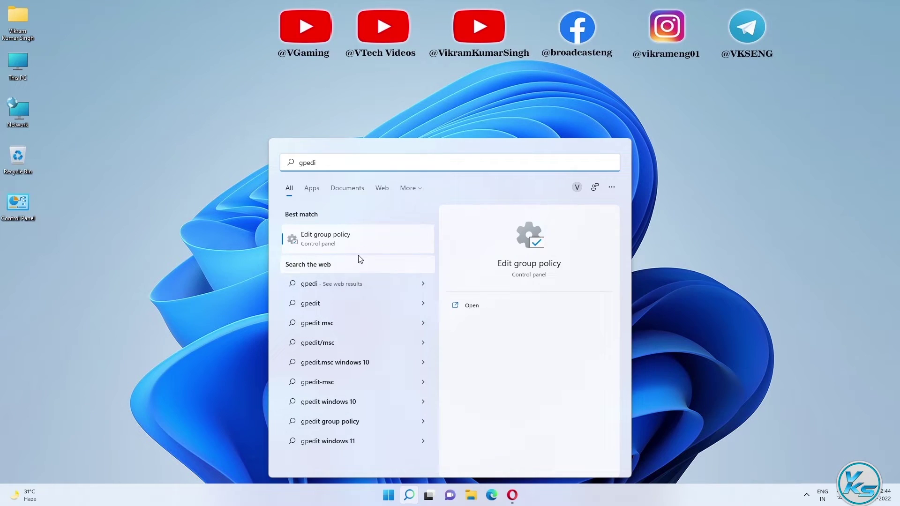
{"action": "left_click", "coordinate": [334, 237]}
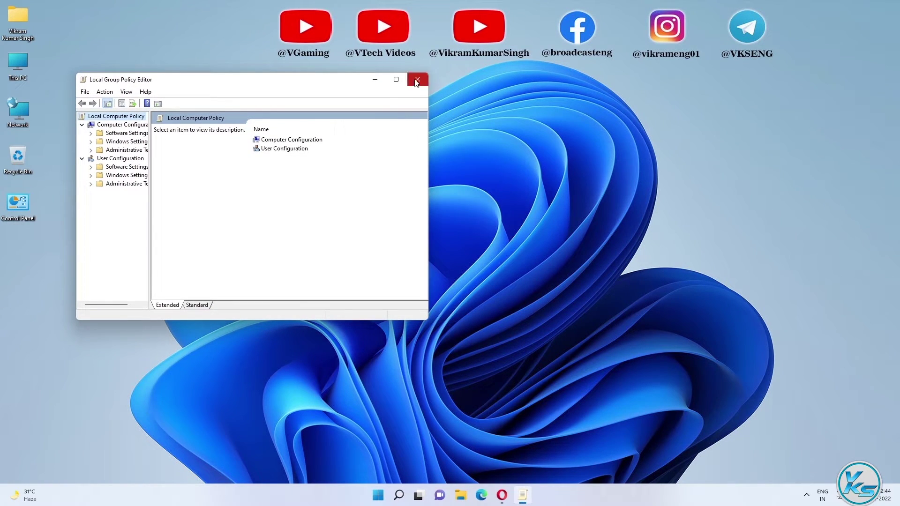
{"action": "left_click", "coordinate": [396, 79]}
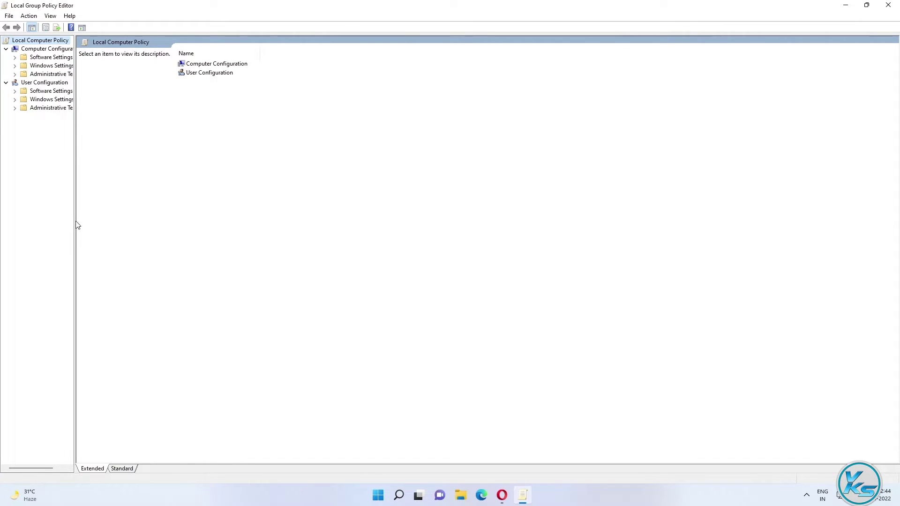
{"action": "left_click_drag", "start_coordinate": [74, 221], "coordinate": [152, 216]}
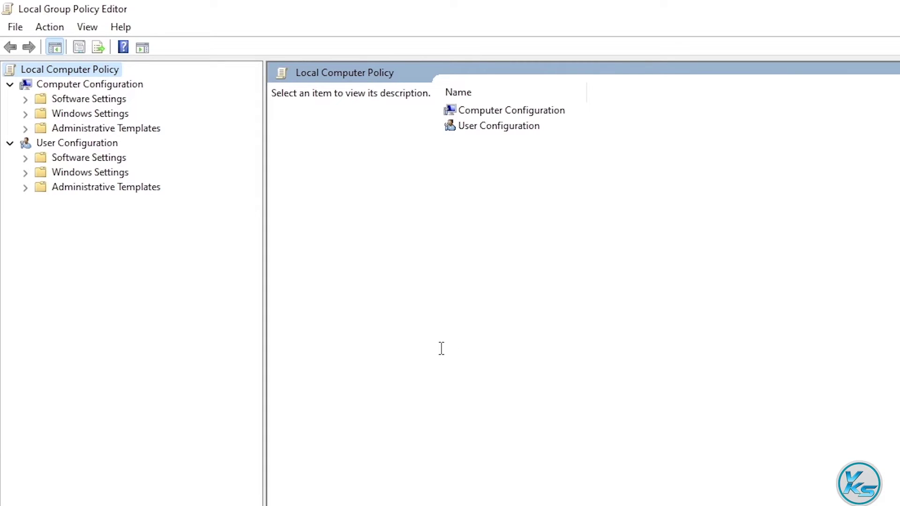
Open the Search policy folder under Computer Configuration > Administrative Templates > Windows Components.
{"action": "double_click", "coordinate": [518, 113]}
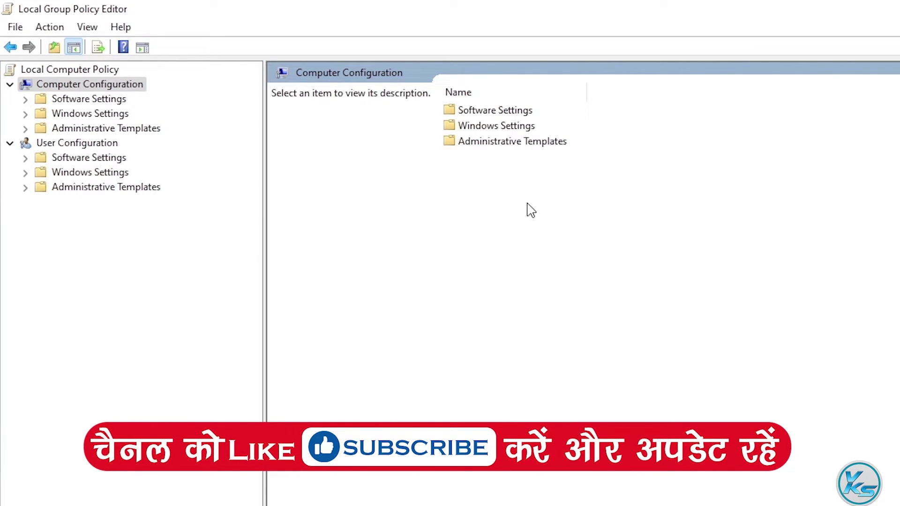
{"action": "double_click", "coordinate": [506, 145]}
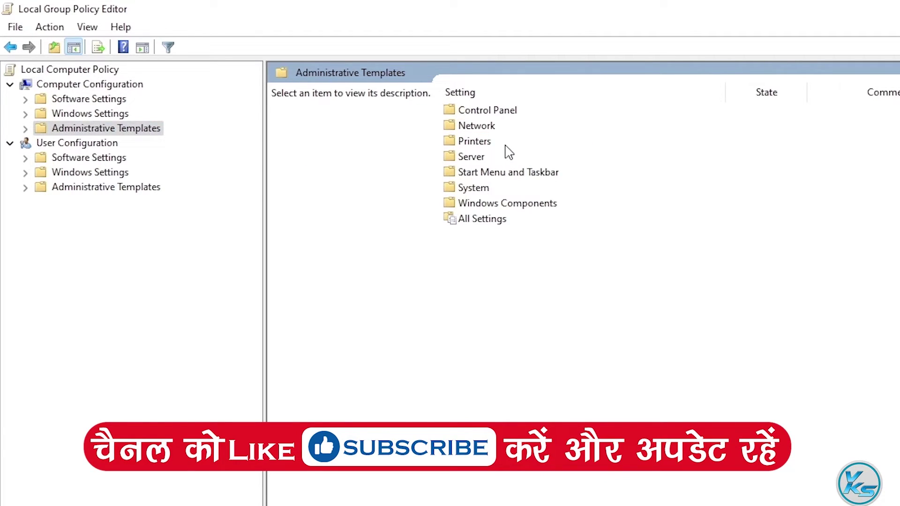
{"action": "double_click", "coordinate": [512, 210]}
{"action": "left_click", "coordinate": [513, 209]}
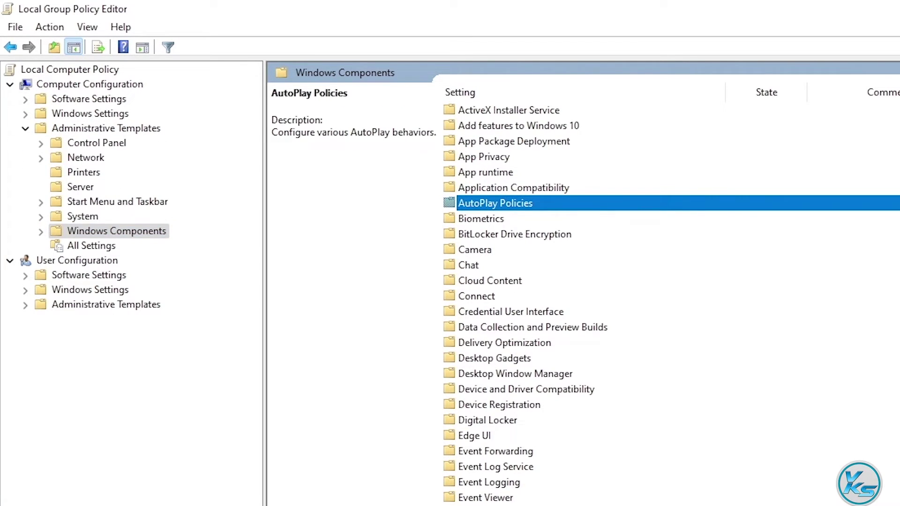
{"action": "left_click", "coordinate": [707, 157]}
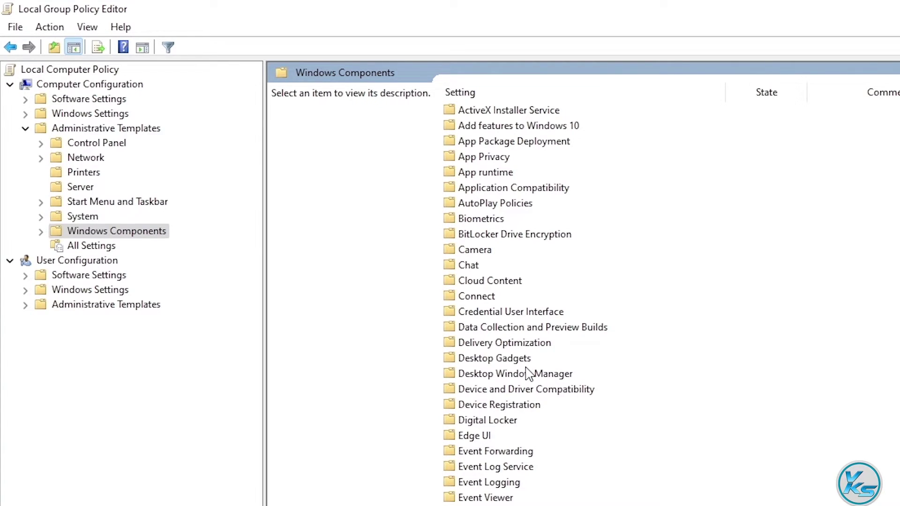
{"action": "scroll", "coordinate": [526, 406], "scroll_direction": "down", "scroll_amount": 3}
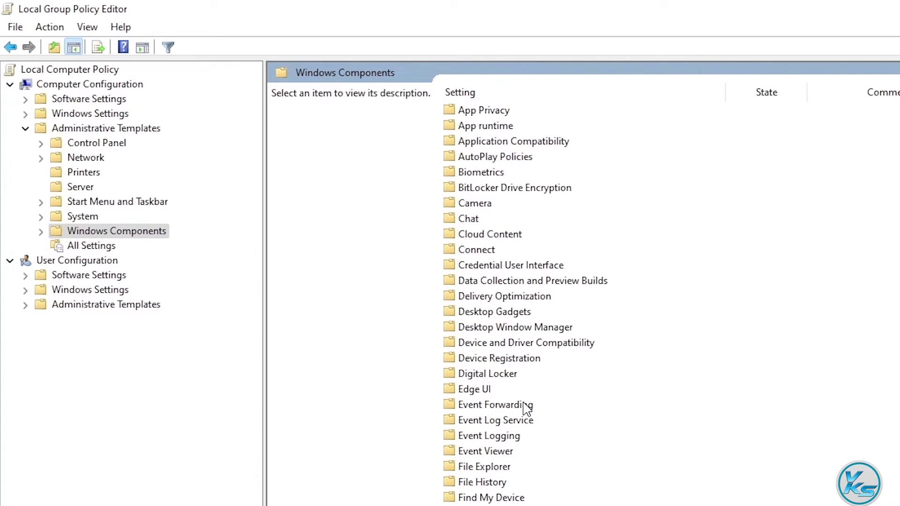
{"action": "scroll", "coordinate": [526, 406], "scroll_direction": "down", "scroll_amount": 8}
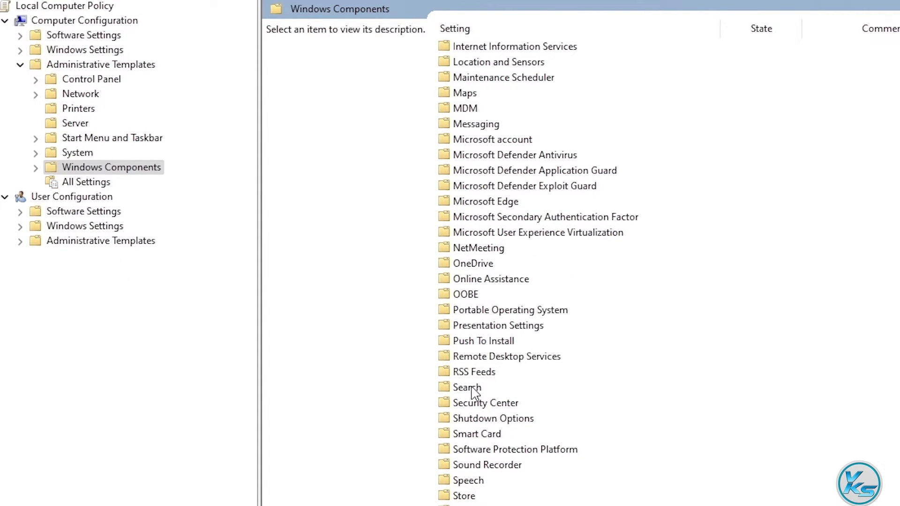
{"action": "left_click", "coordinate": [474, 389]}
{"action": "double_click", "coordinate": [475, 389]}
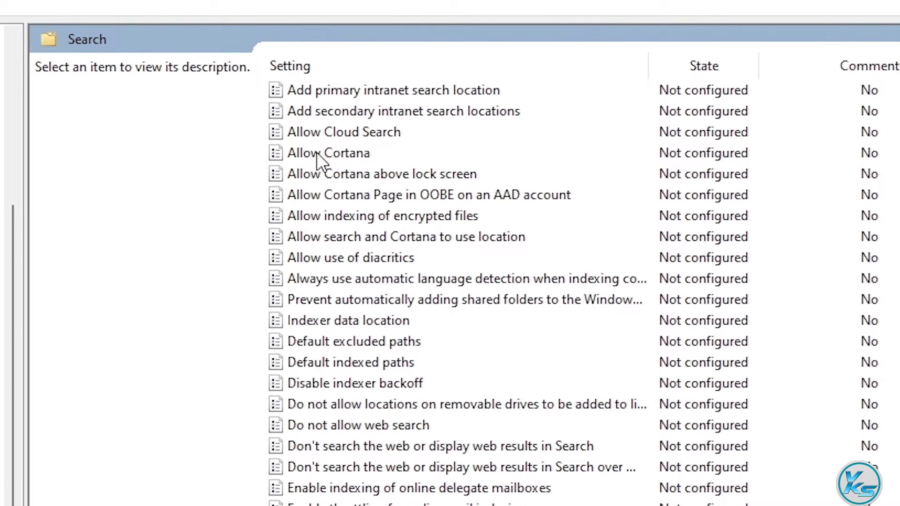
Set the Allow Cortana policy to Disabled, apply the change, and close the Local Group Policy Editor.
{"action": "left_click", "coordinate": [323, 159]}
{"action": "double_click", "coordinate": [323, 160]}
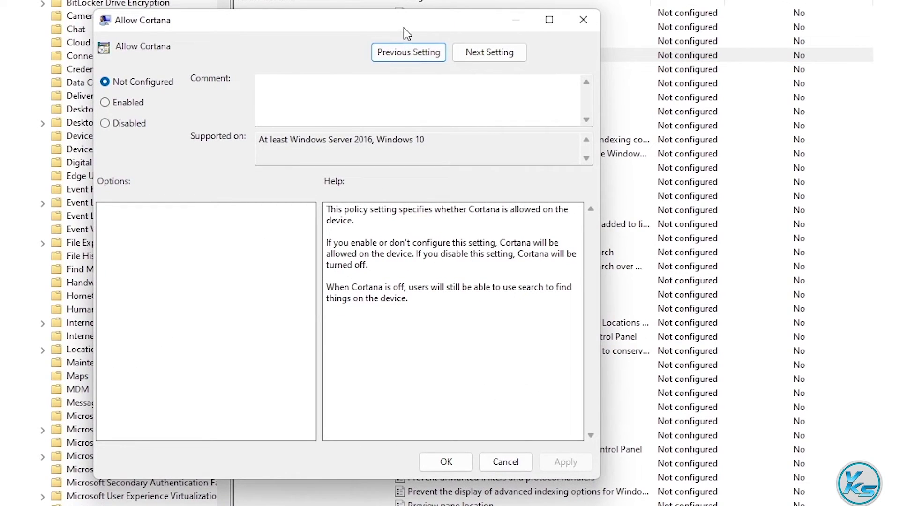
{"action": "left_click_drag", "start_coordinate": [403, 27], "coordinate": [667, 7]}
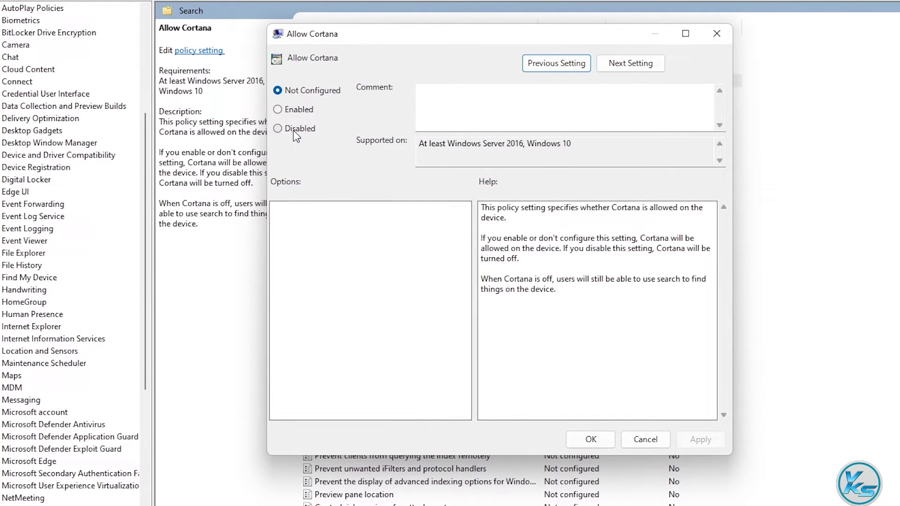
{"action": "left_click", "coordinate": [295, 134]}
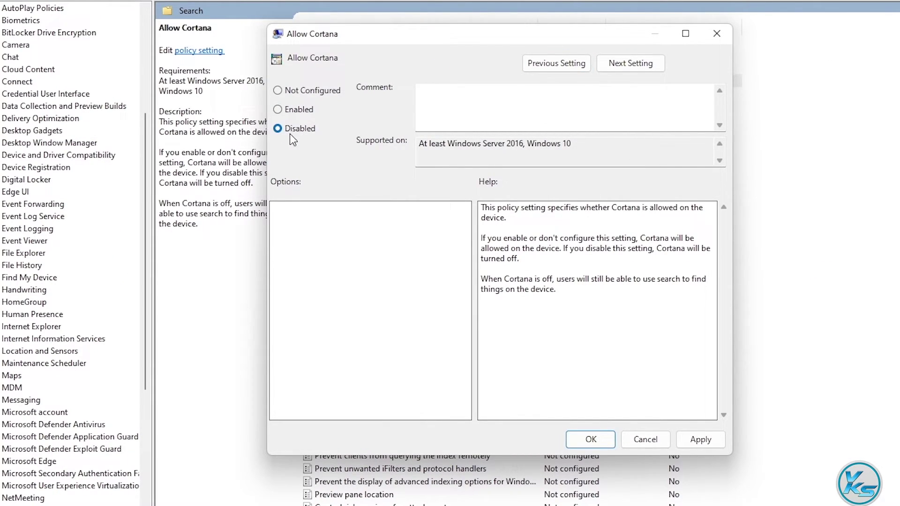
{"action": "left_click", "coordinate": [698, 441]}
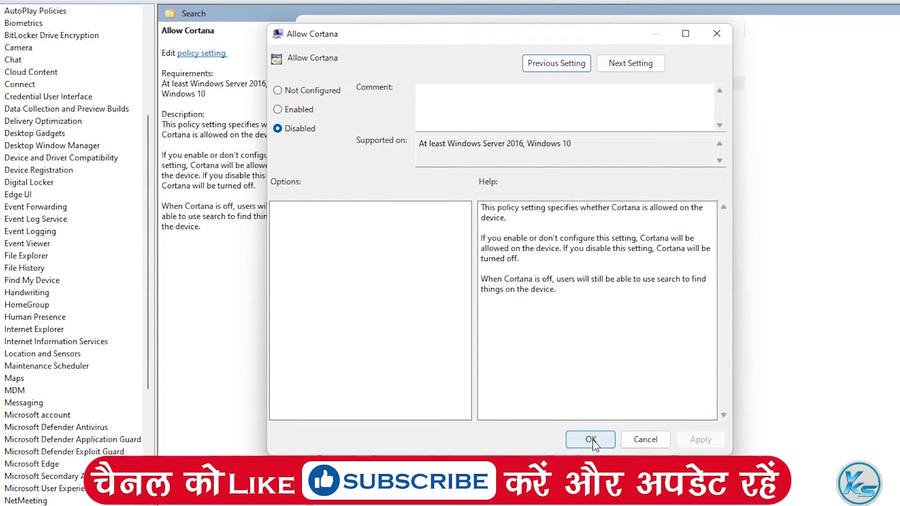
{"action": "left_click", "coordinate": [591, 439]}
{"action": "left_click", "coordinate": [888, 5]}
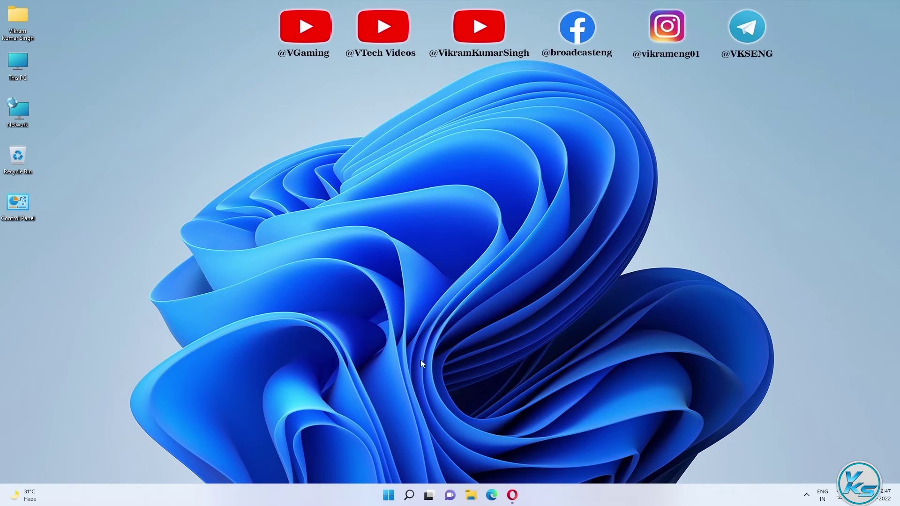
Search Windows for "power" and launch Windows PowerShell as administrator.
{"action": "left_click", "coordinate": [409, 494]}
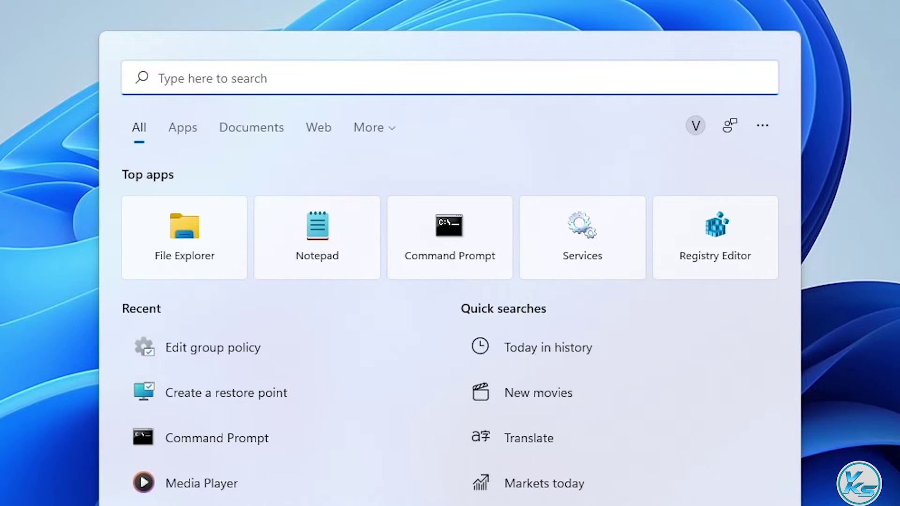
{"action": "type", "text": "power"}
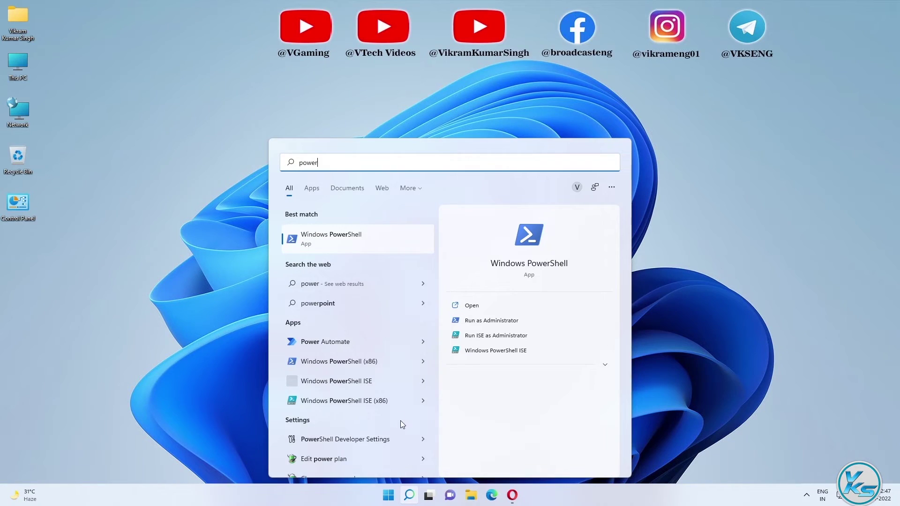
{"action": "right_click", "coordinate": [323, 237]}
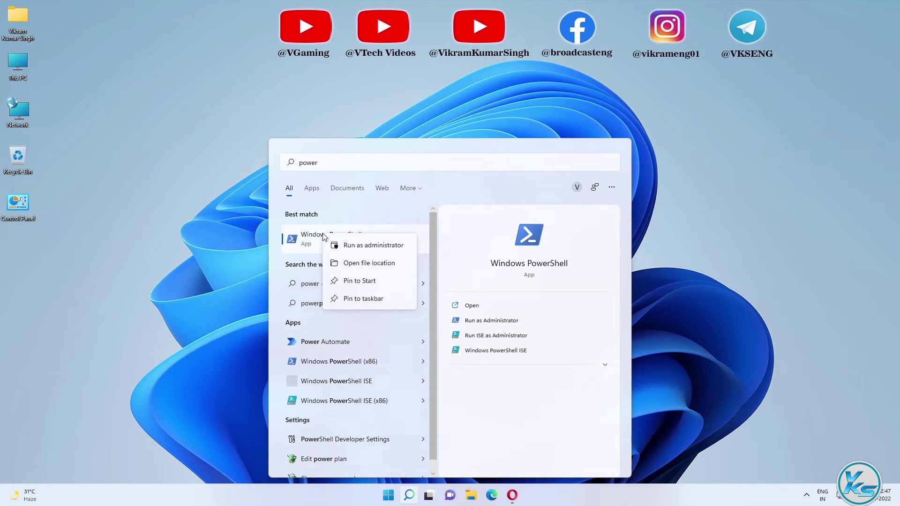
{"action": "left_click", "coordinate": [364, 248]}
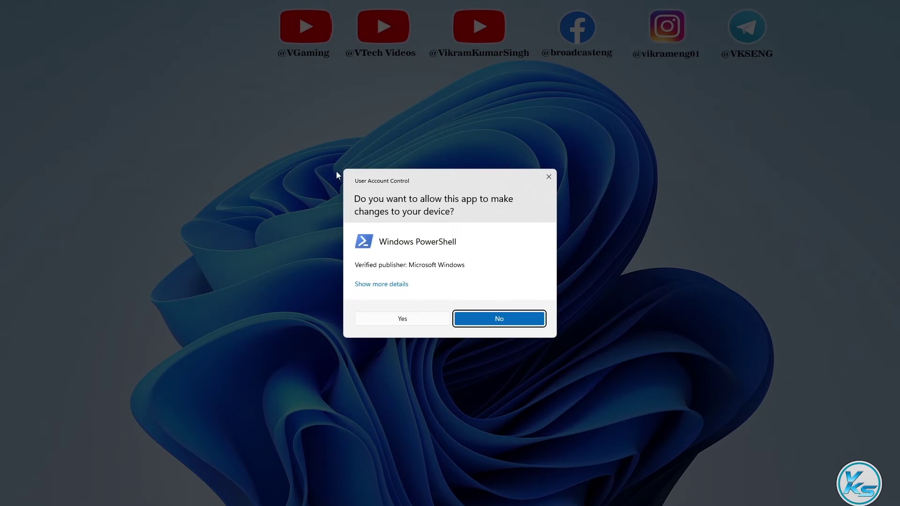